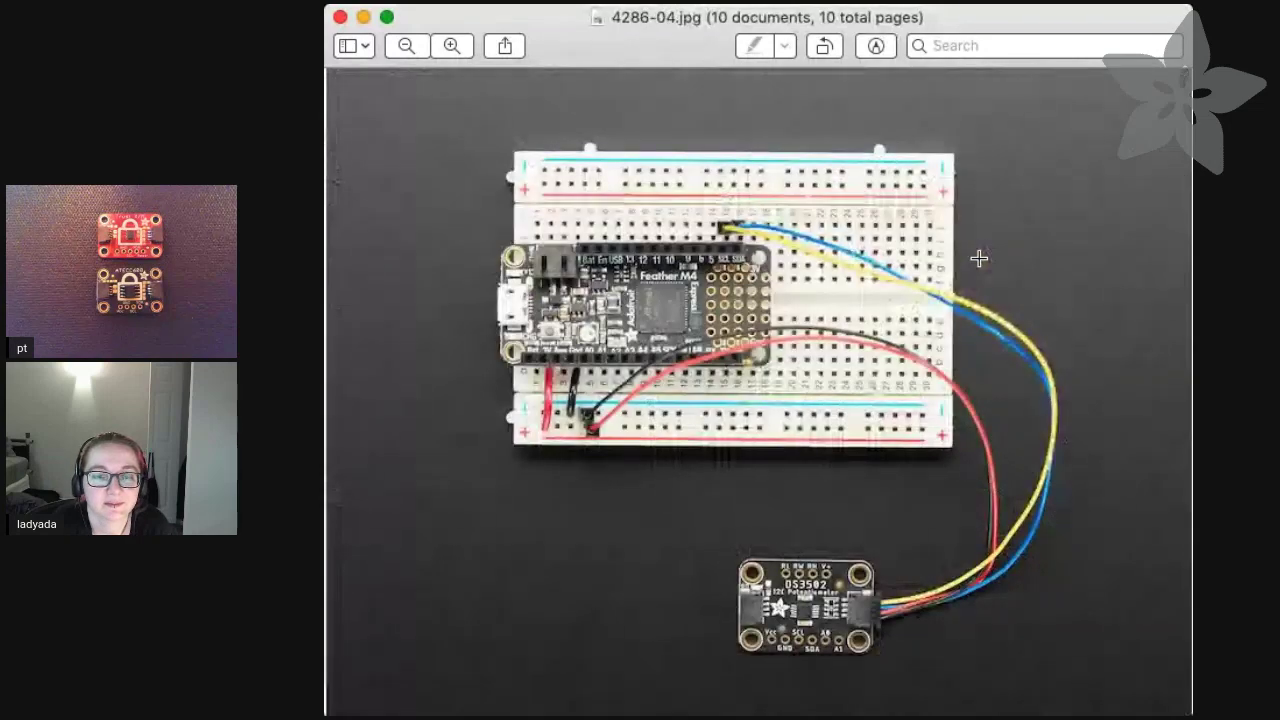
Step: Go back through the product photos to the angled VCNL4040 proximity sensor picture, 4161-00.jpg
key(Up)
key(Up)
key(Up)
key(Up)
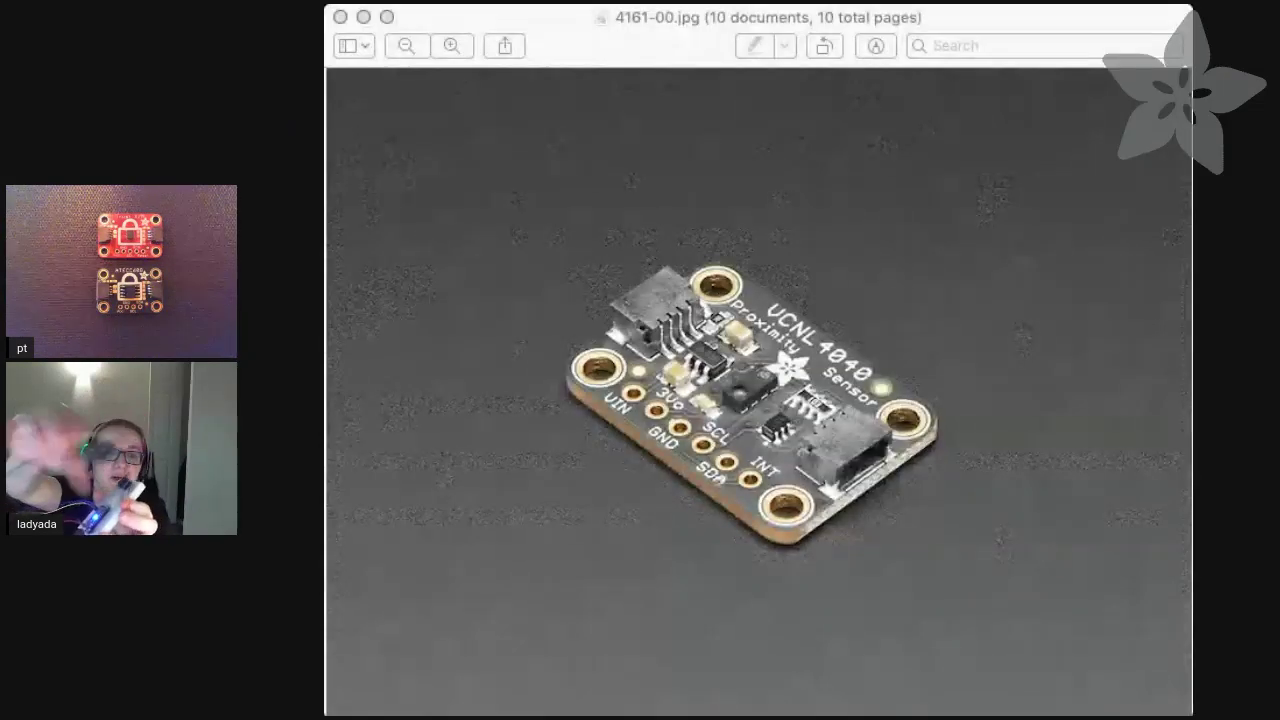
Step: View the remaining VCNL4040 sensor photos in order, ending on the breadboard wiring picture 4161-04.jpg
click(984, 521)
key(Down)
key(Down)
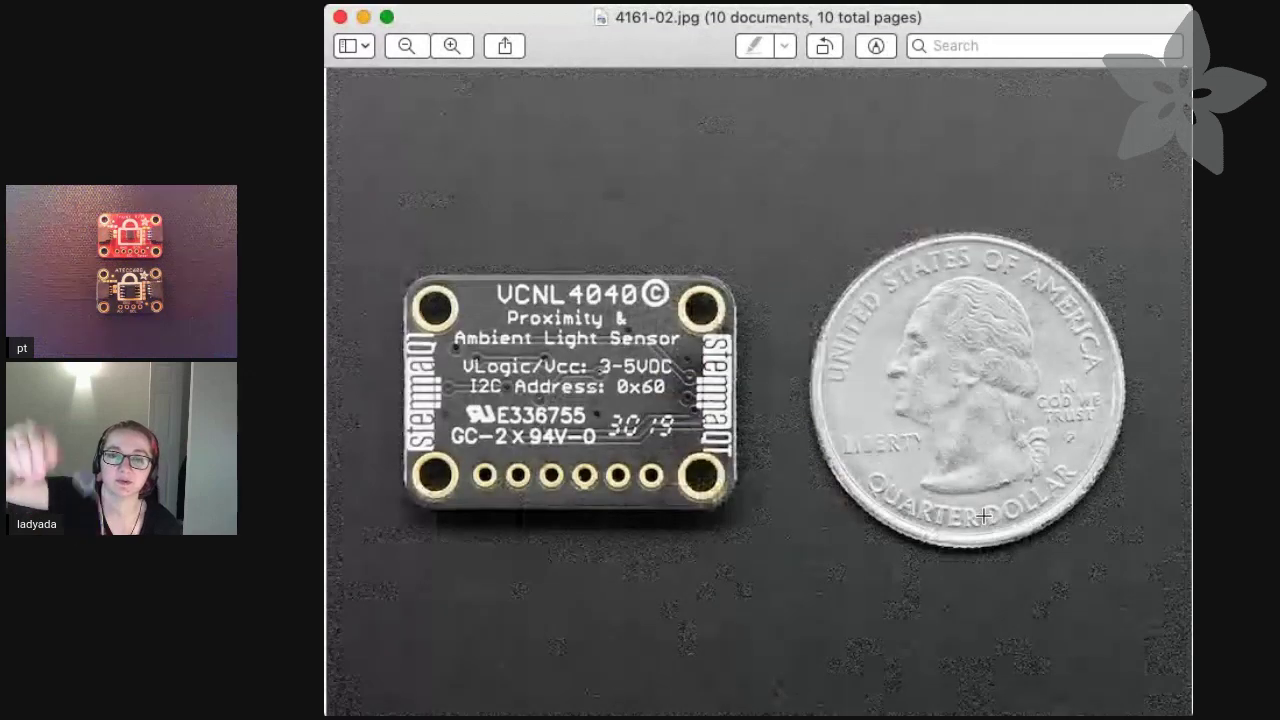
key(Down)
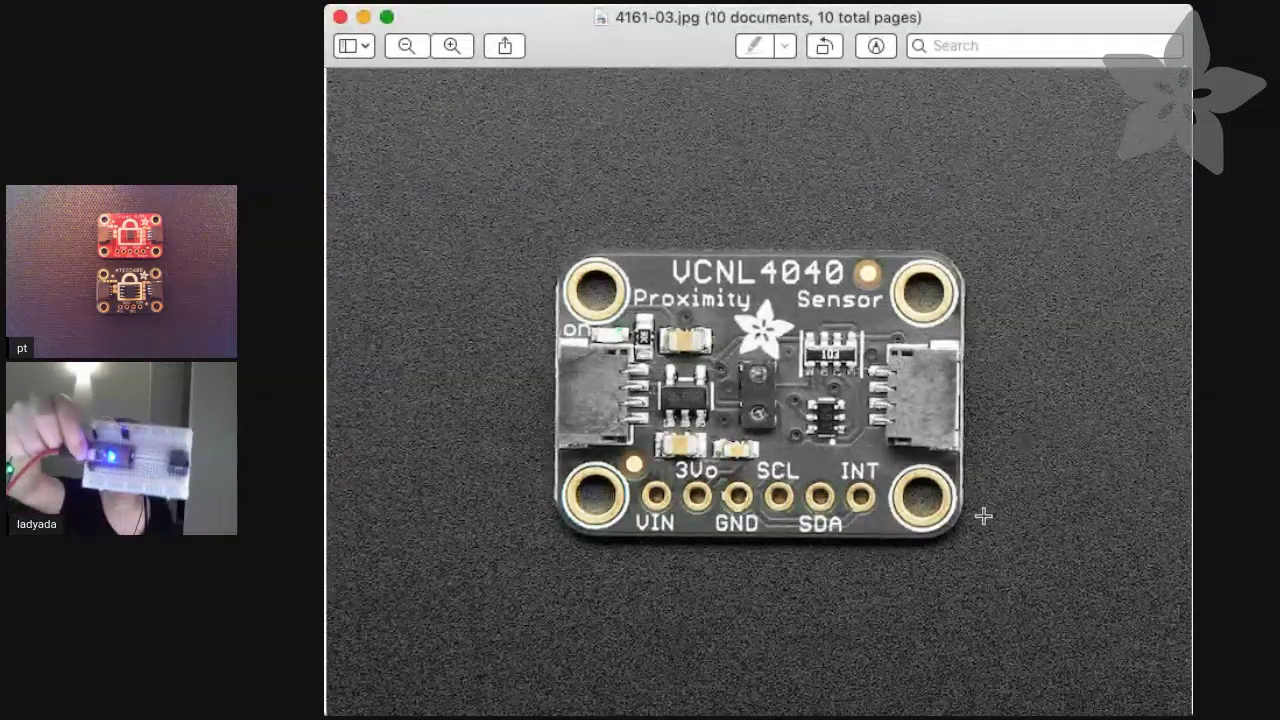
key(Down)
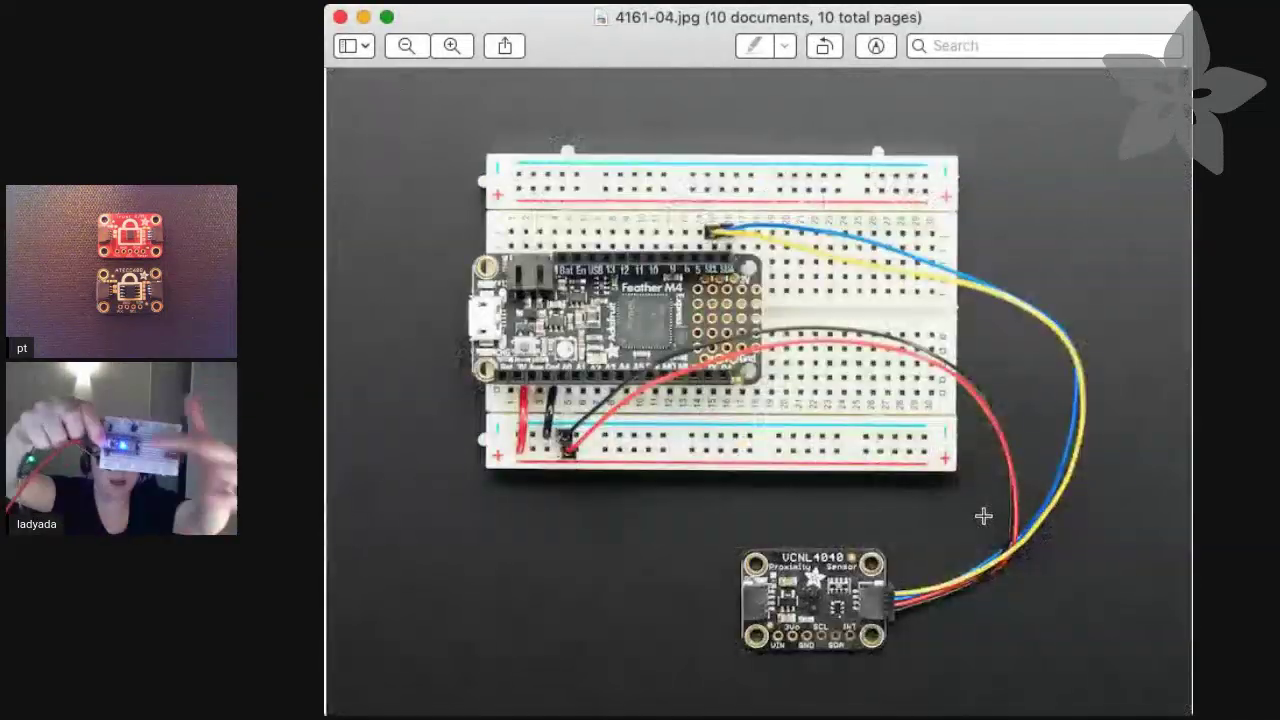
Step: Continue forward through the DS3502 I2C potentiometer photos to the breadboard wiring picture 4286-04.jpg
key(Down)
key(Down)
key(Down)
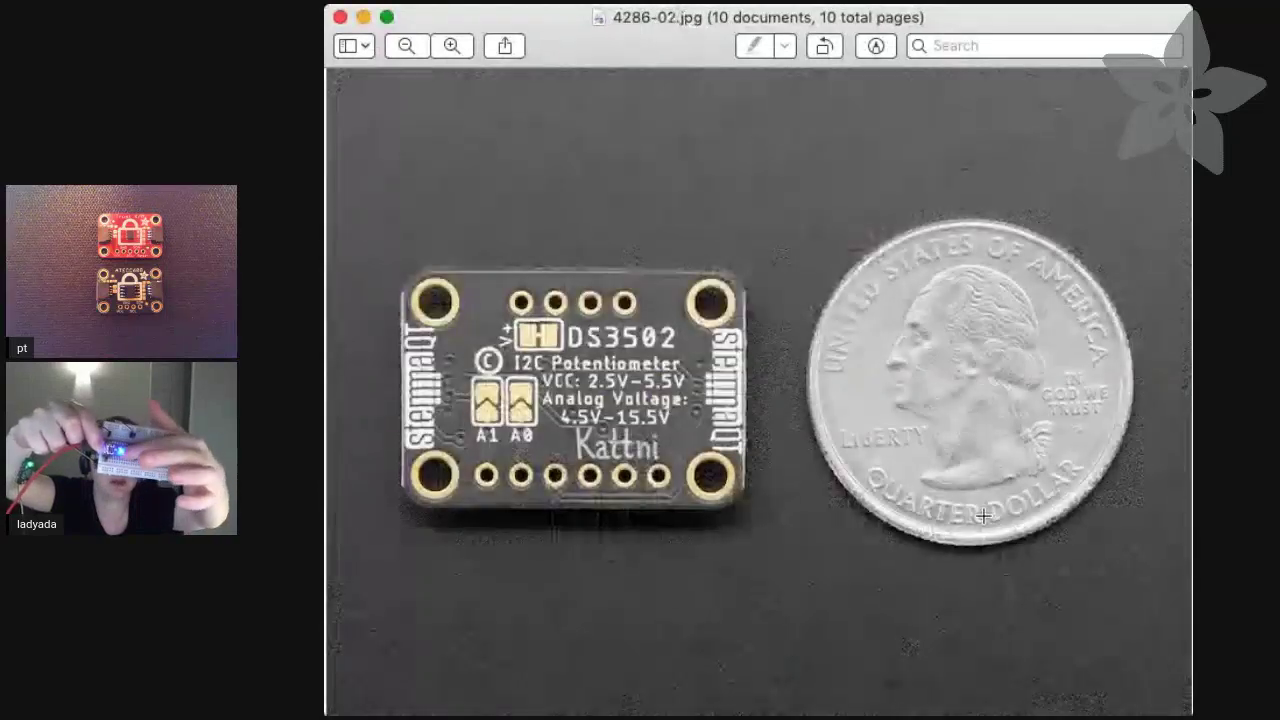
key(Down)
key(Down)
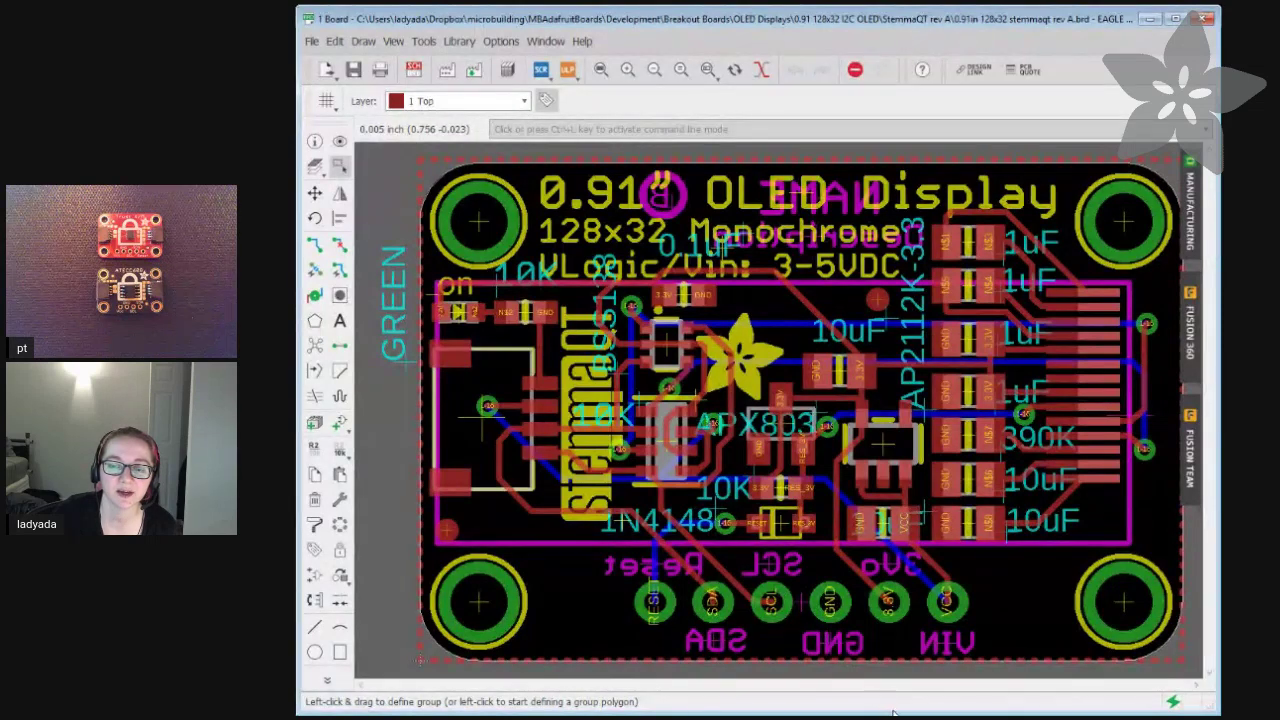
key(ctrl+l)
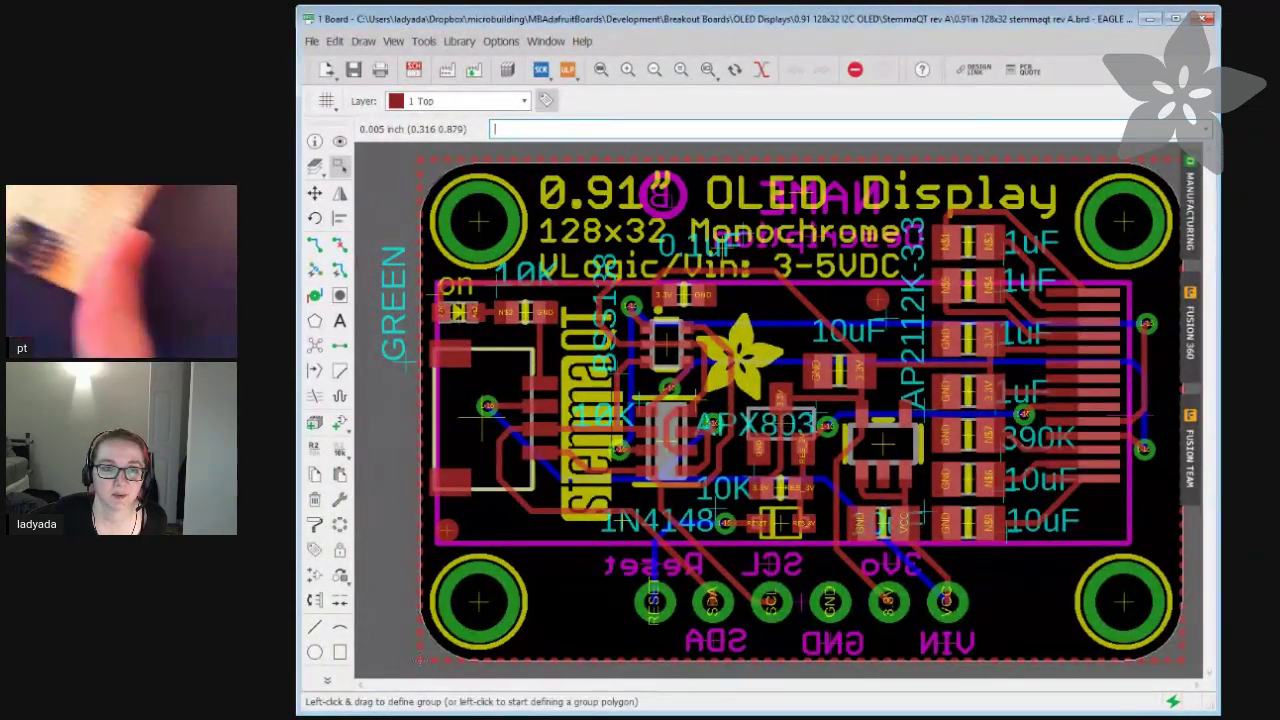
key(Escape)
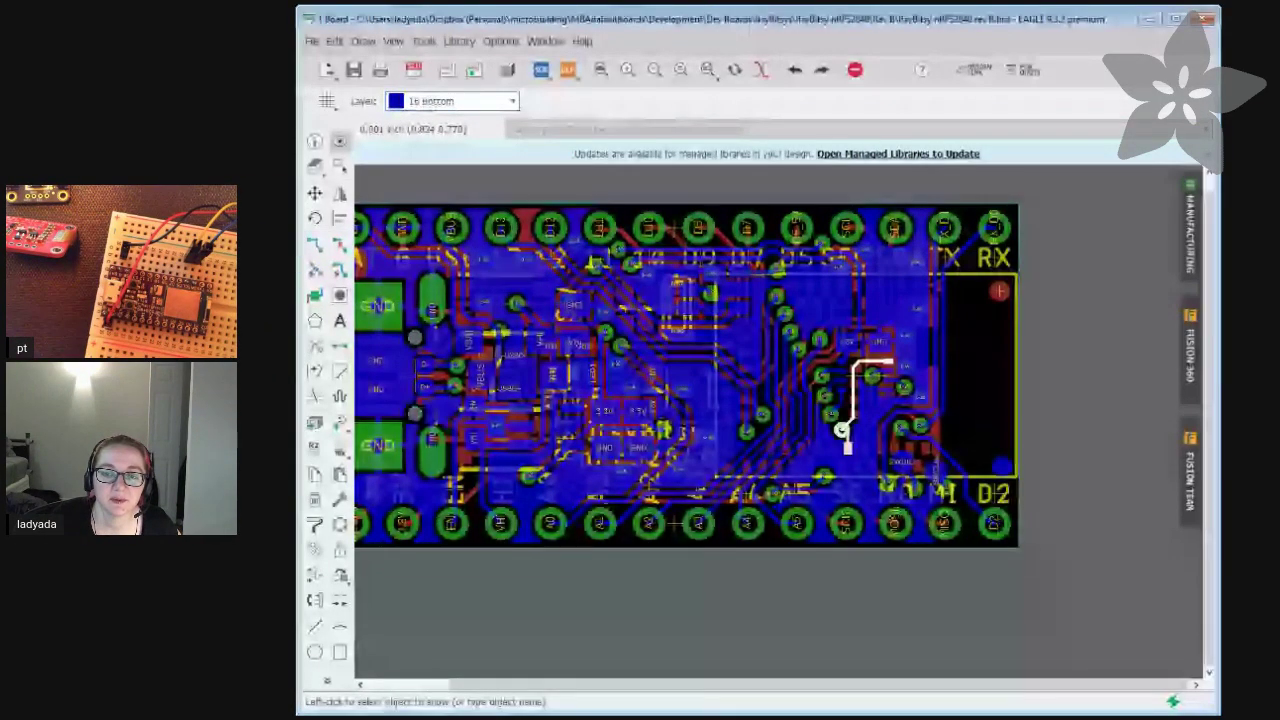
Step: Flip the ItsyBitsy nRF52840 board layout to view it from the bottom side
scroll(914, 298, down, 1)
scroll(914, 298, up, 2)
scroll(914, 298, down, 2)
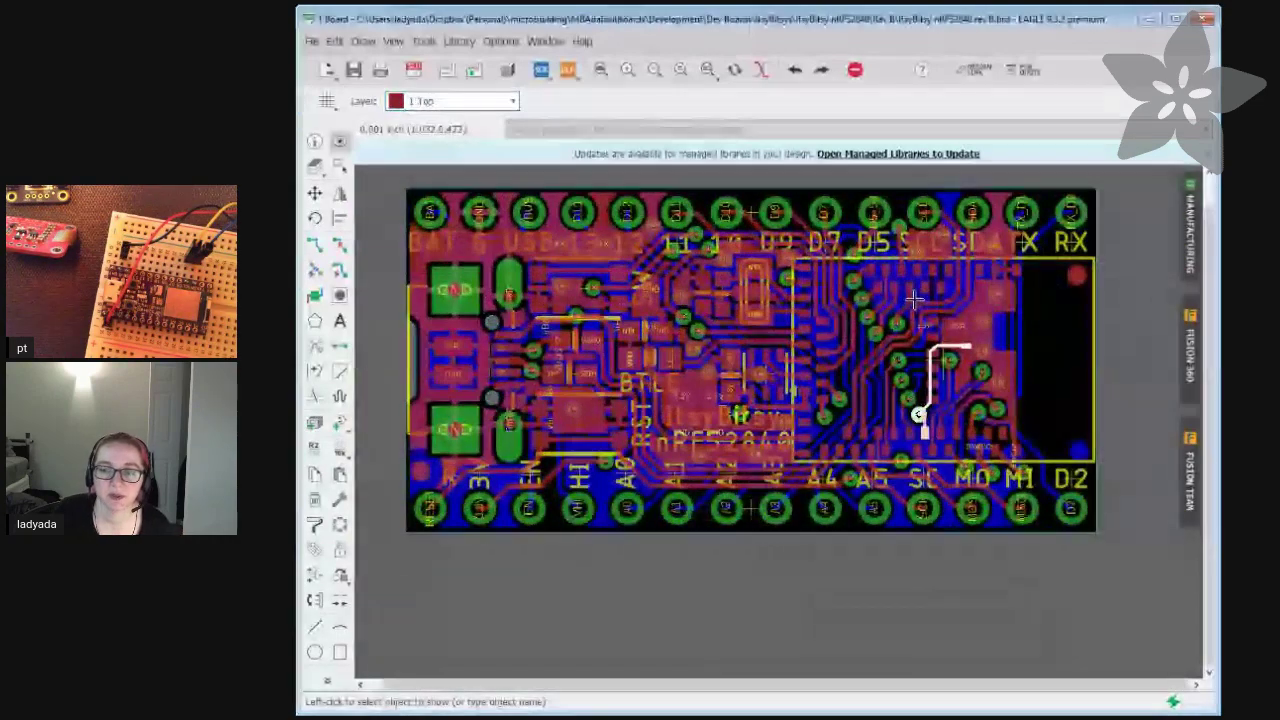
scroll(914, 298, up, 1)
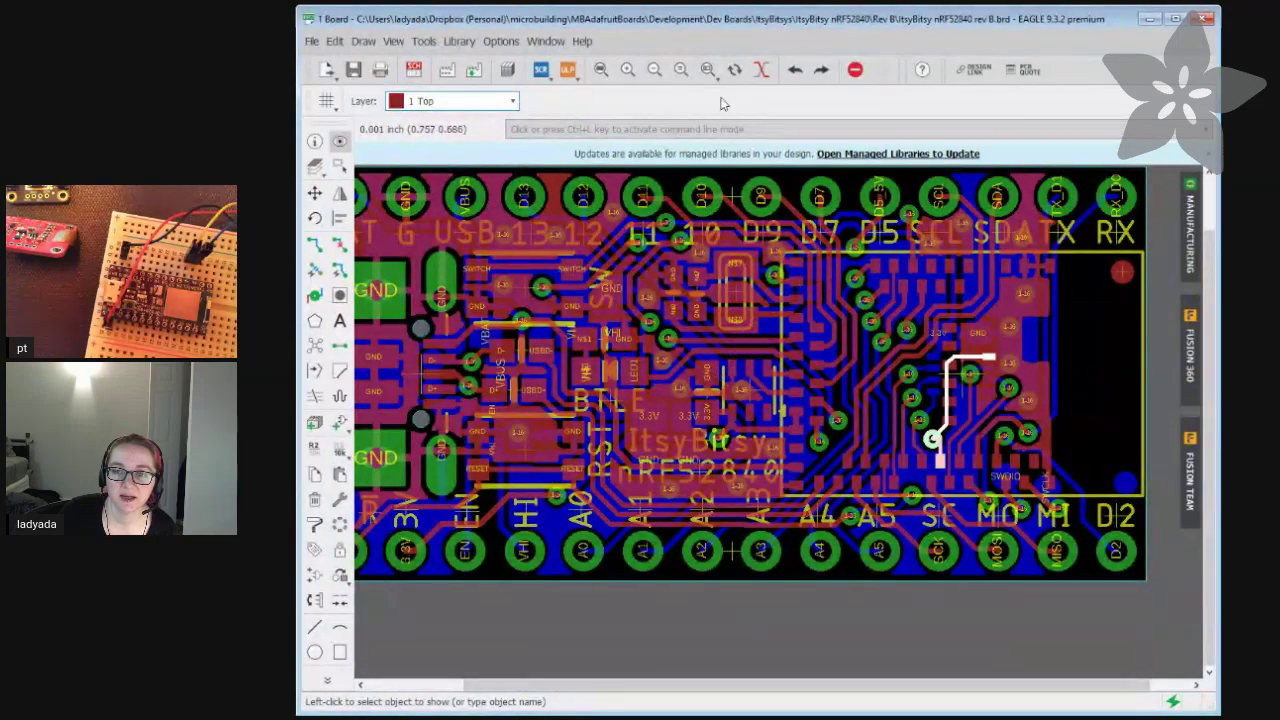
click(733, 69)
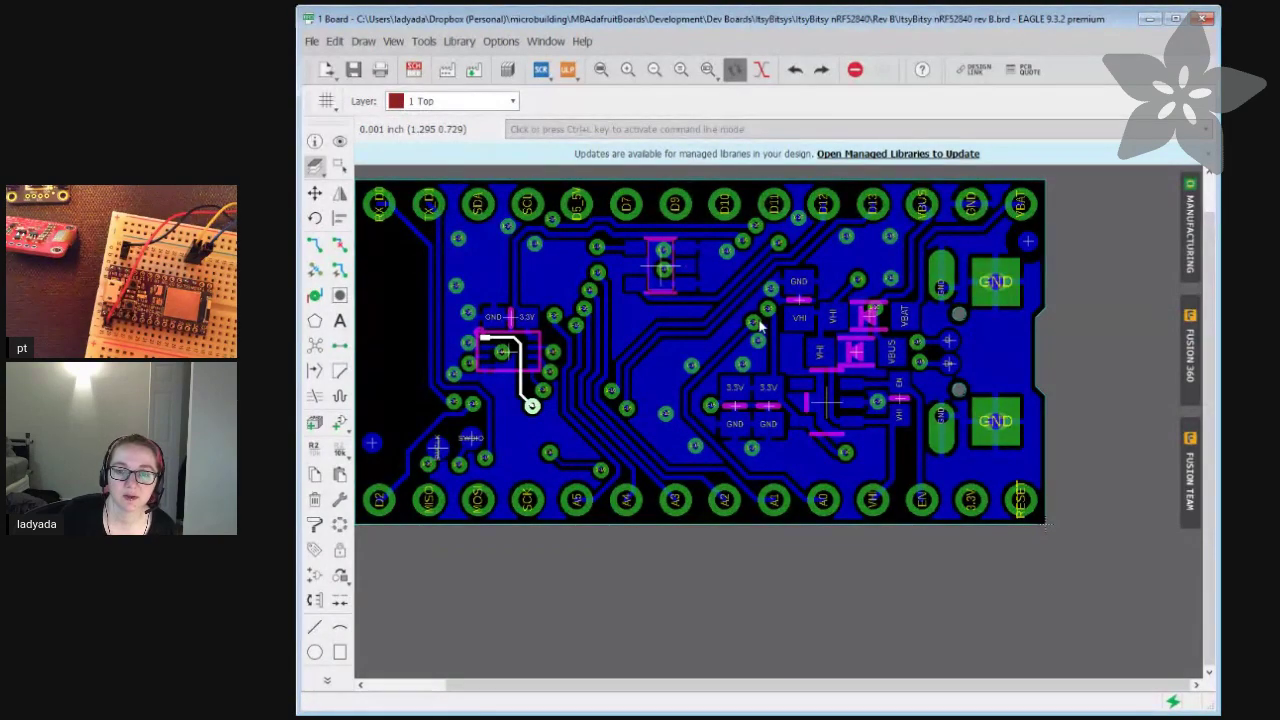
Step: Examine the small chip on the QSPI_CS trace and the D5 buffer on the board's bottom side
scroll(510, 370, up, 3)
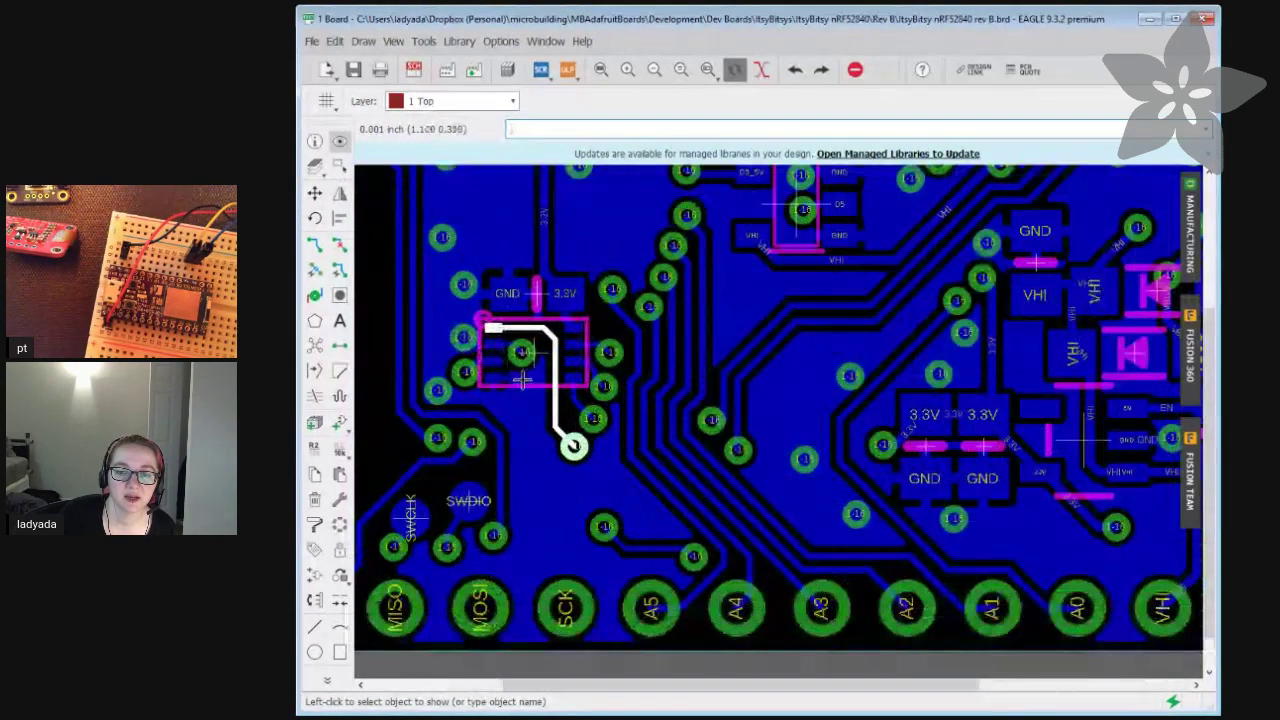
scroll(522, 378, up, 3)
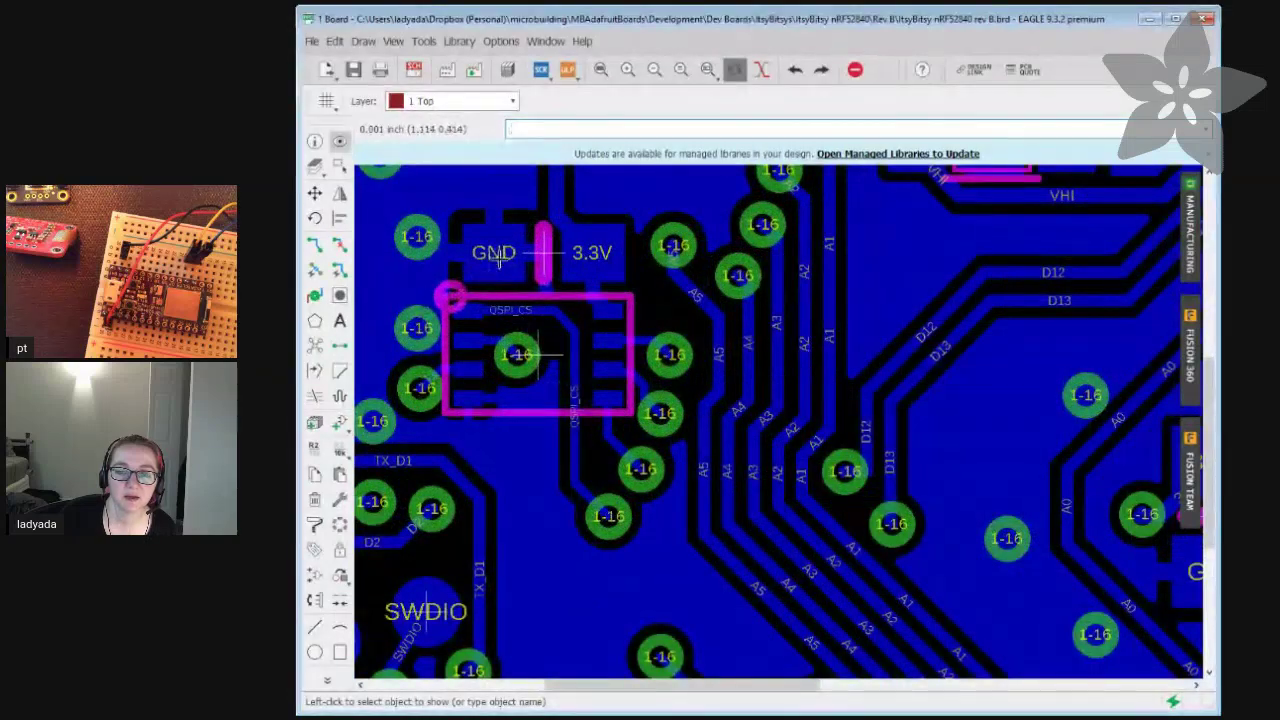
scroll(498, 258, down, 4)
scroll(634, 184, up, 3)
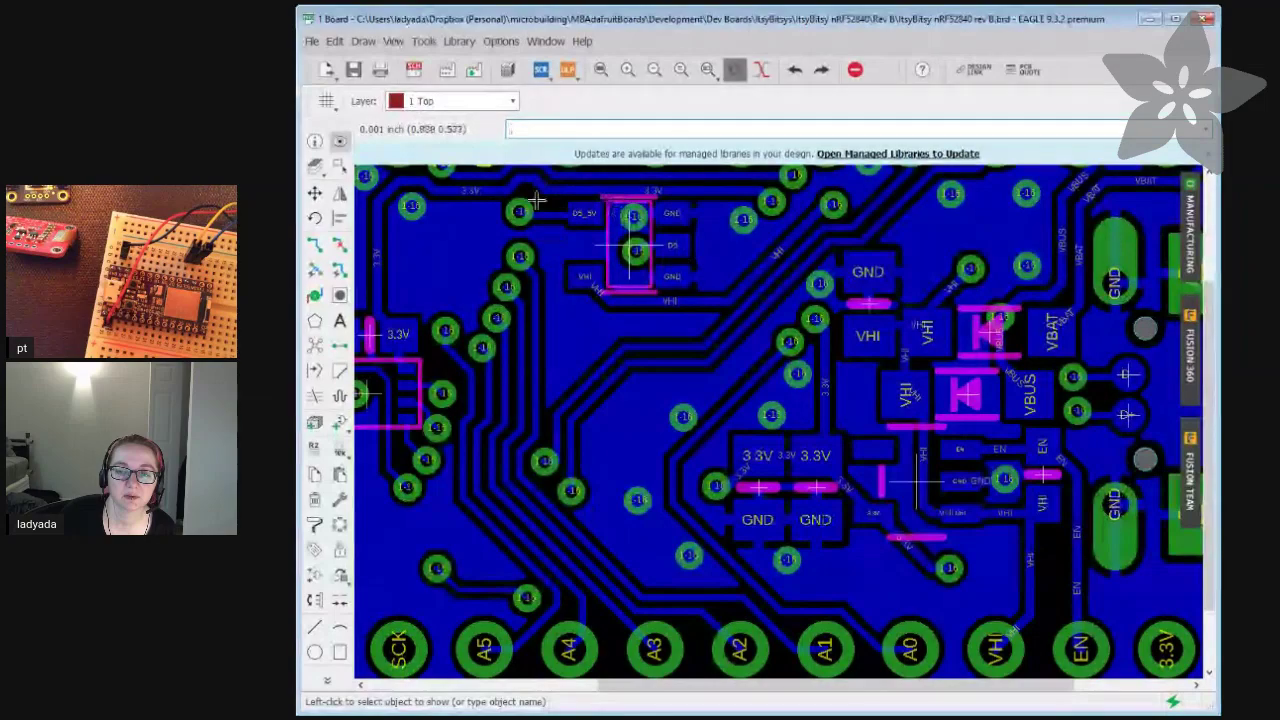
scroll(538, 272, up, 2)
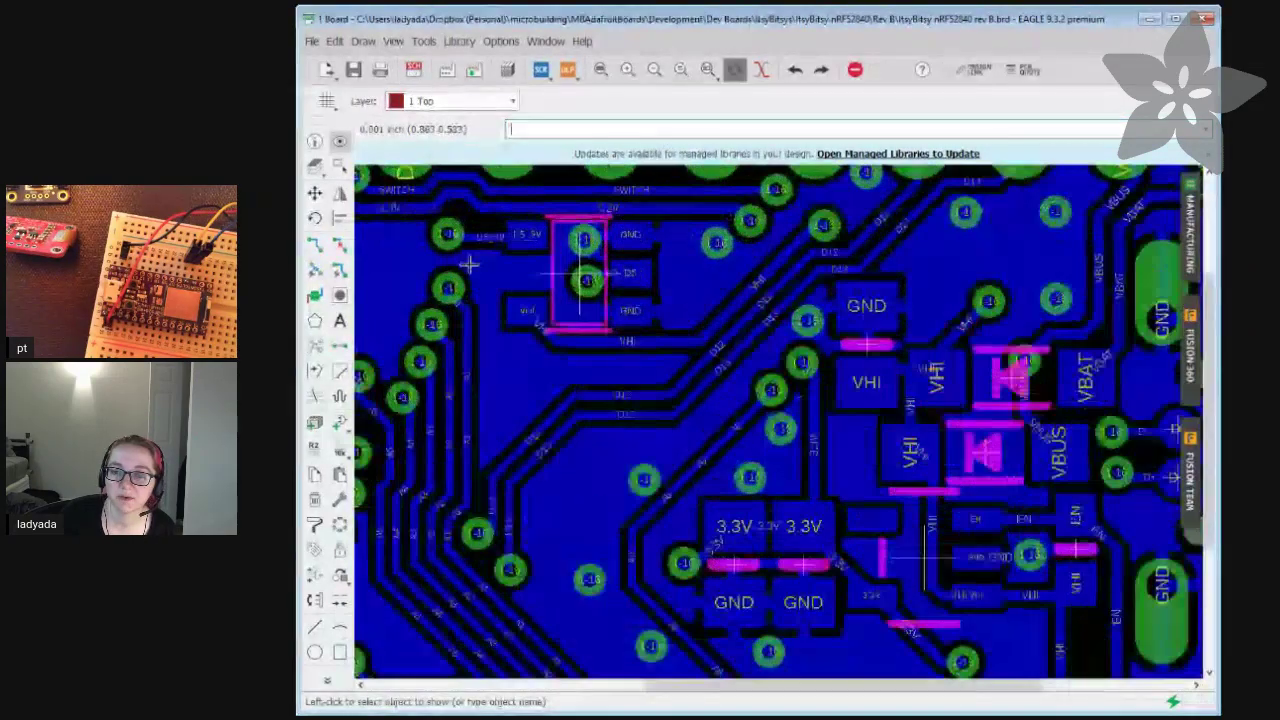
Step: Examine the VBAT and VBUS diodes, the 3.3V power parts and the D+ and D- pads near the USB end
scroll(749, 363, down, 2)
scroll(880, 377, up, 3)
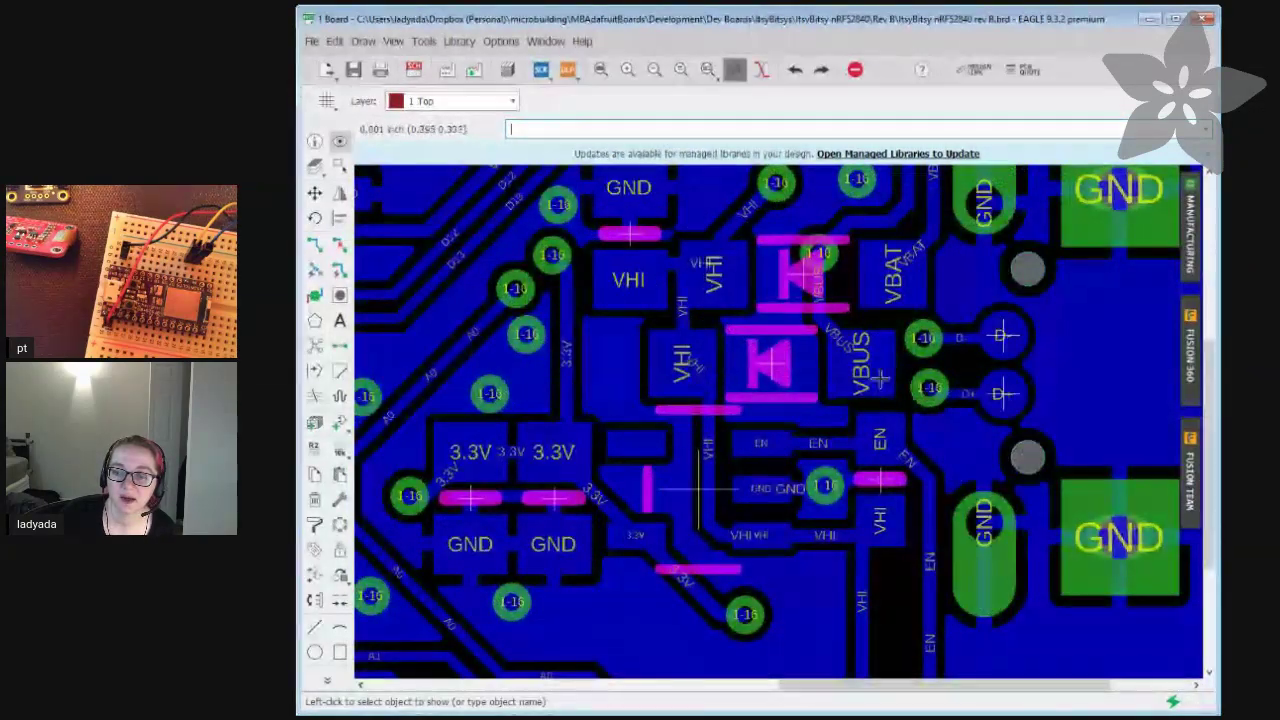
scroll(880, 377, down, 3)
scroll(1086, 340, up, 3)
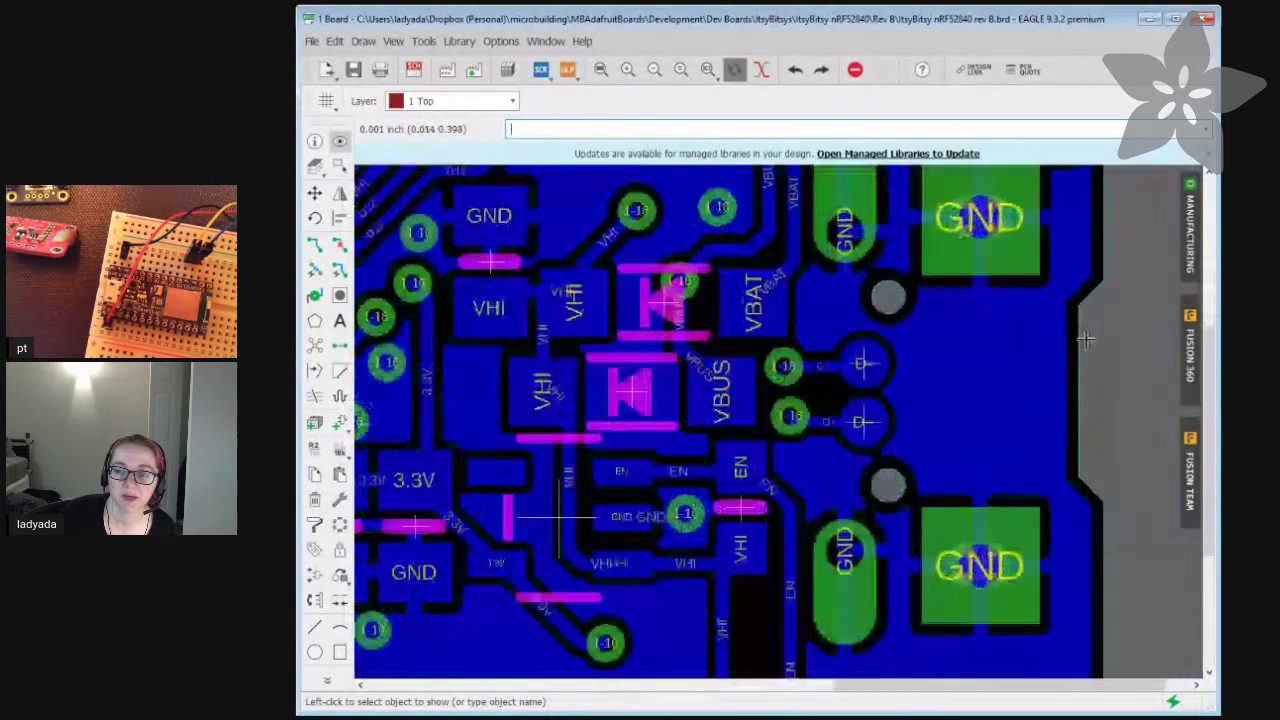
scroll(1086, 340, up, 2)
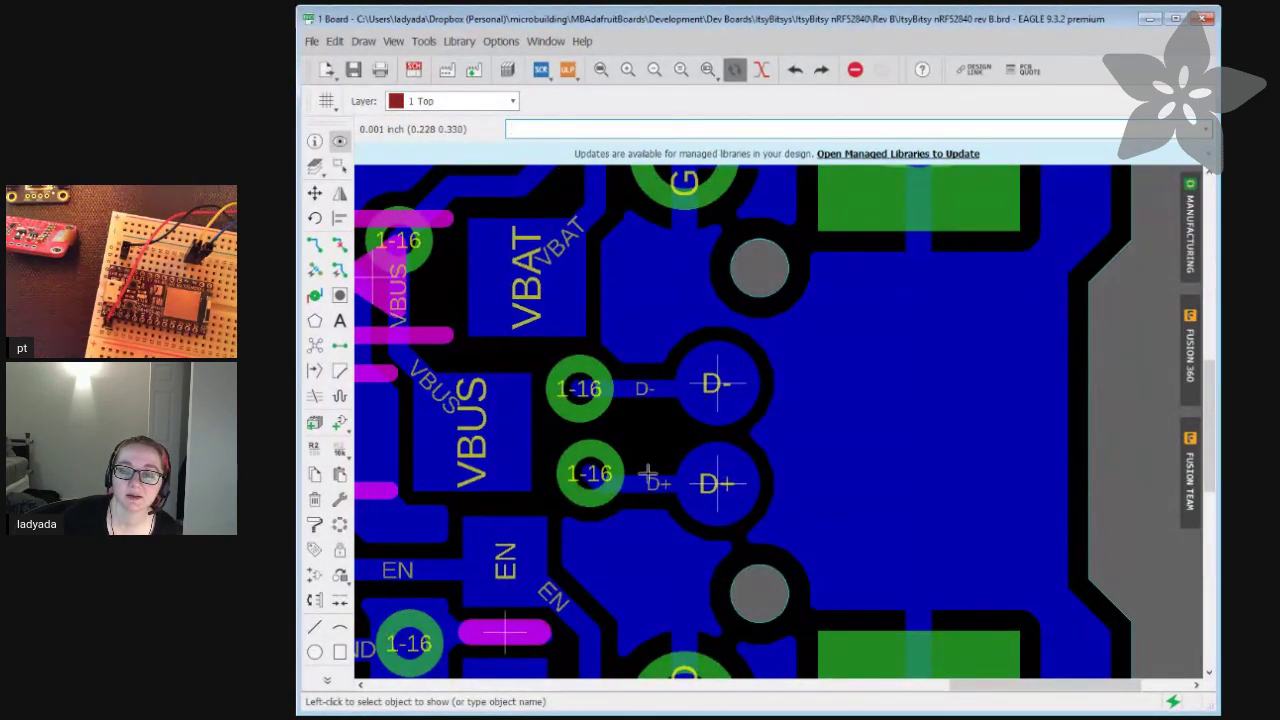
Step: Review the whole bottom side of the ItsyBitsy nRF52840 board, including its component placement and routing
scroll(660, 495, down, 2)
scroll(688, 494, down, 3)
scroll(447, 381, up, 2)
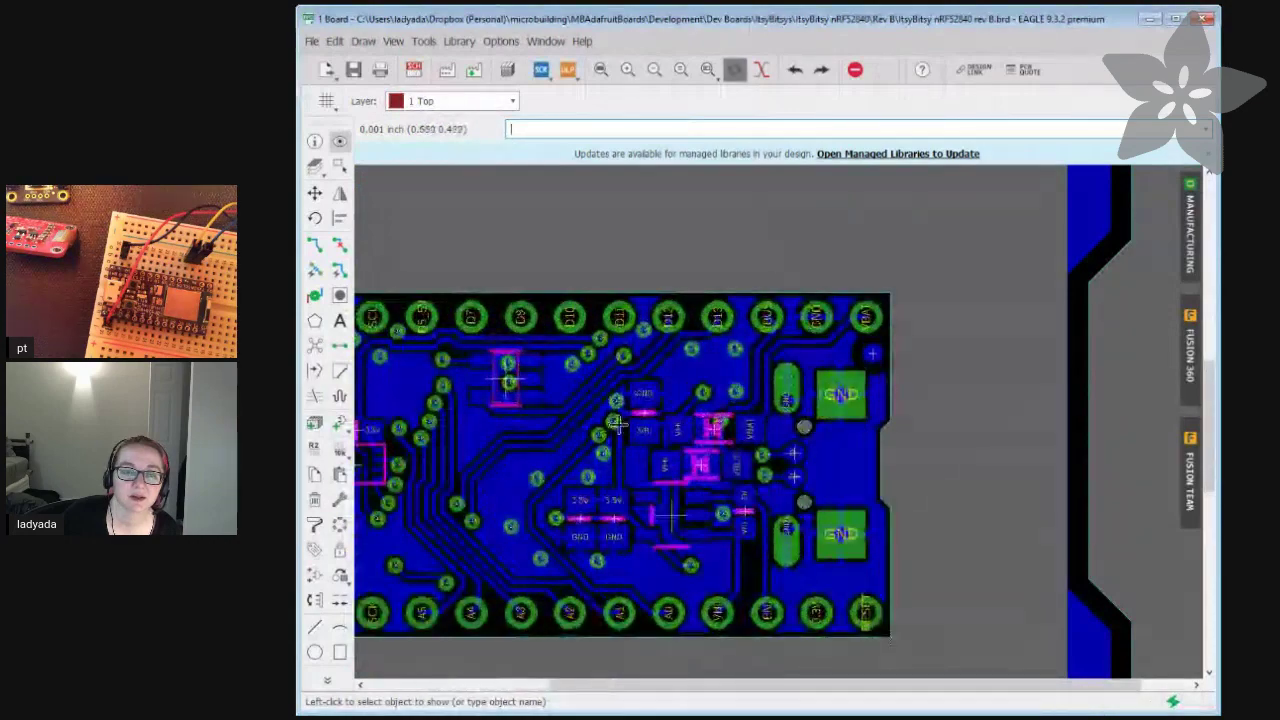
scroll(447, 381, up, 1)
scroll(520, 392, down, 2)
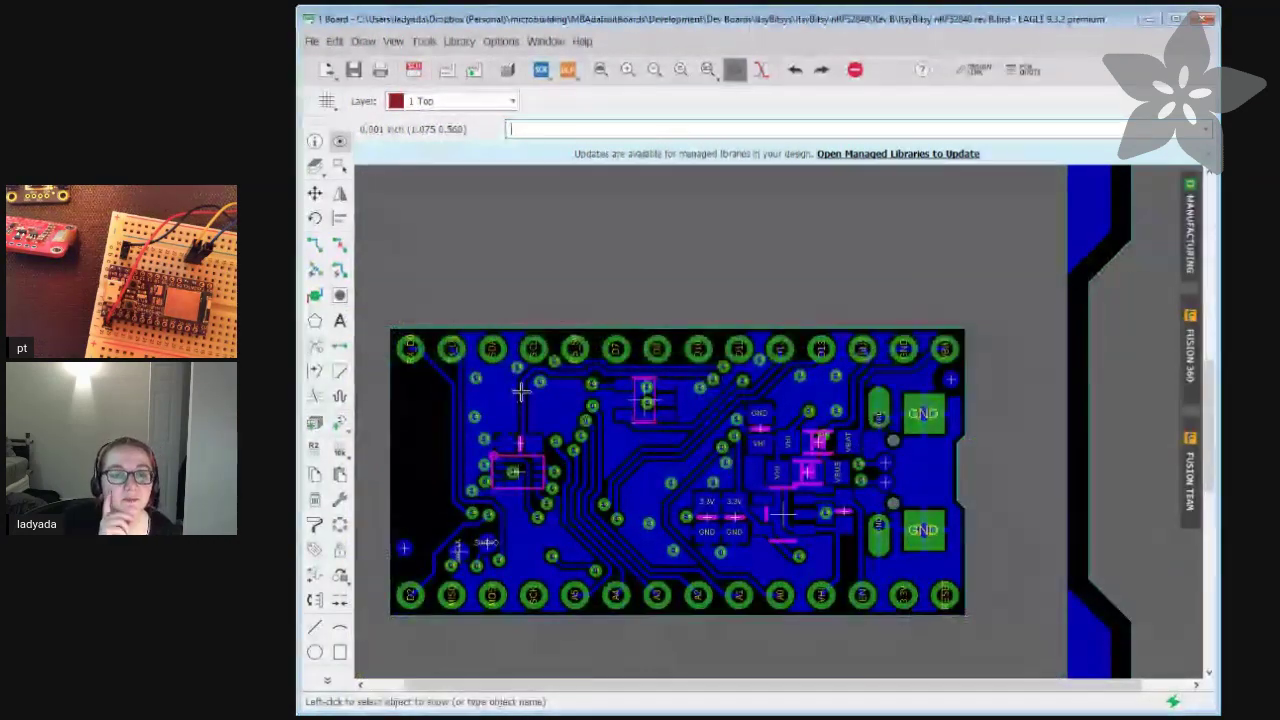